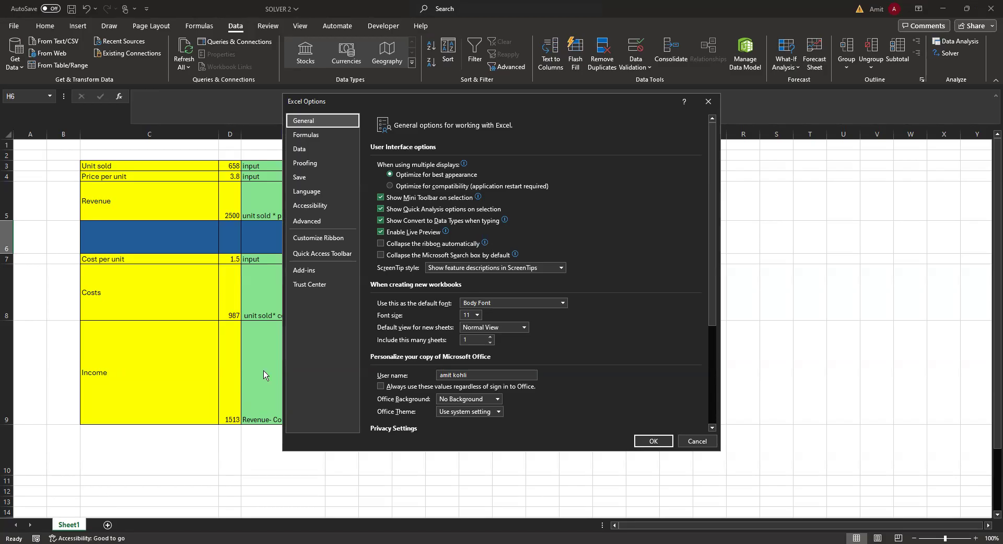
Check in the list of available Excel add-ins that Analysis ToolPak, Analysis ToolPak - VBA and Solver Add-in are enabled.
left_click(306, 270)
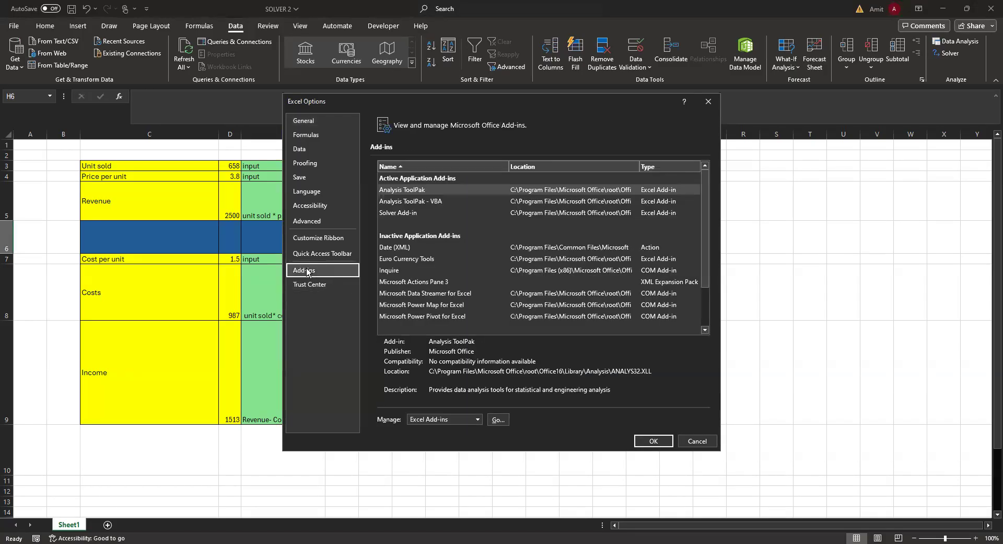
left_click(497, 419)
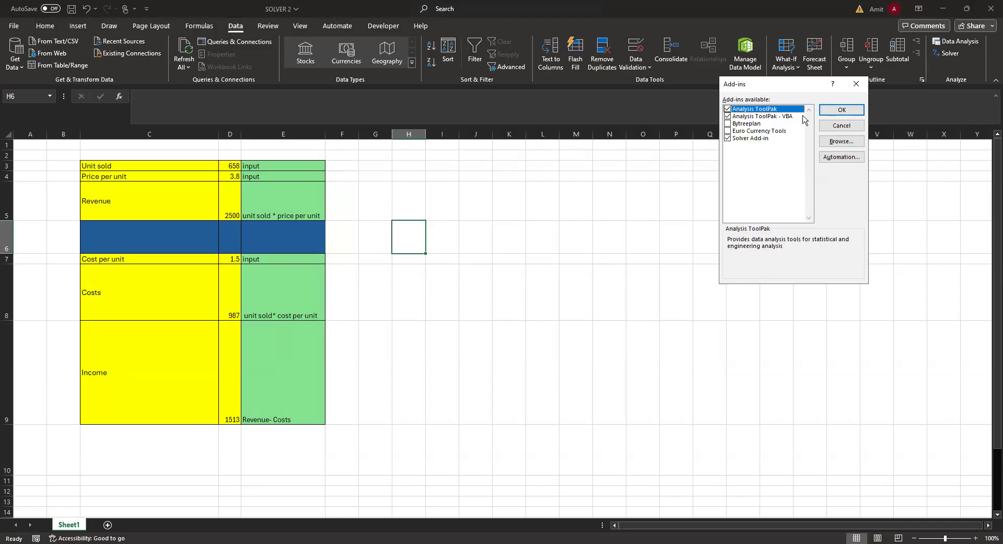
left_click(858, 84)
left_click(14, 26)
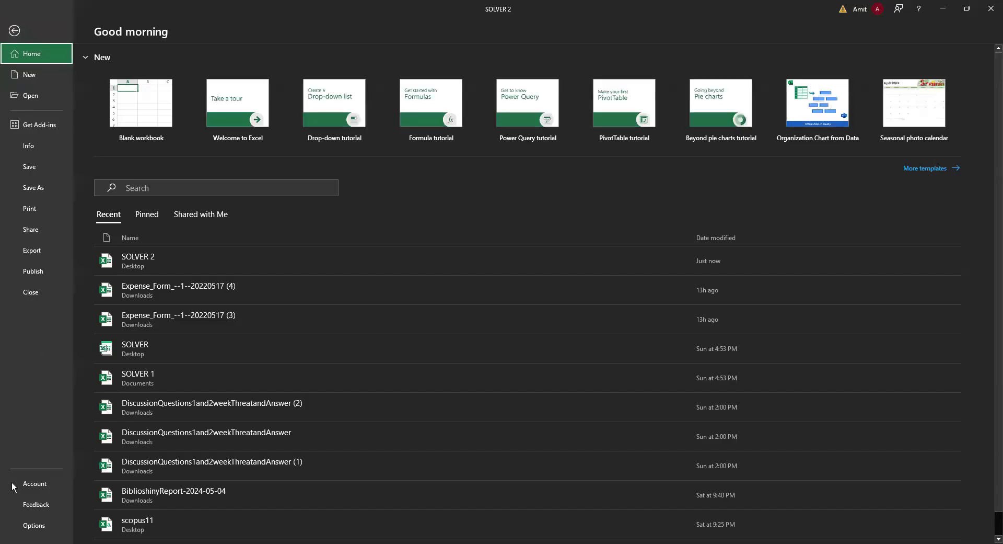
left_click(12, 527)
left_click(302, 271)
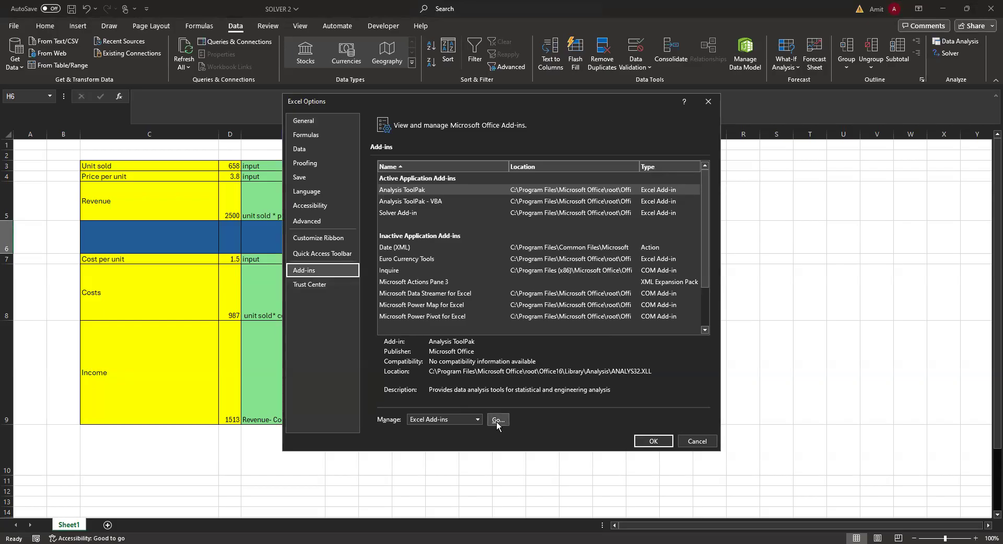
left_click(496, 422)
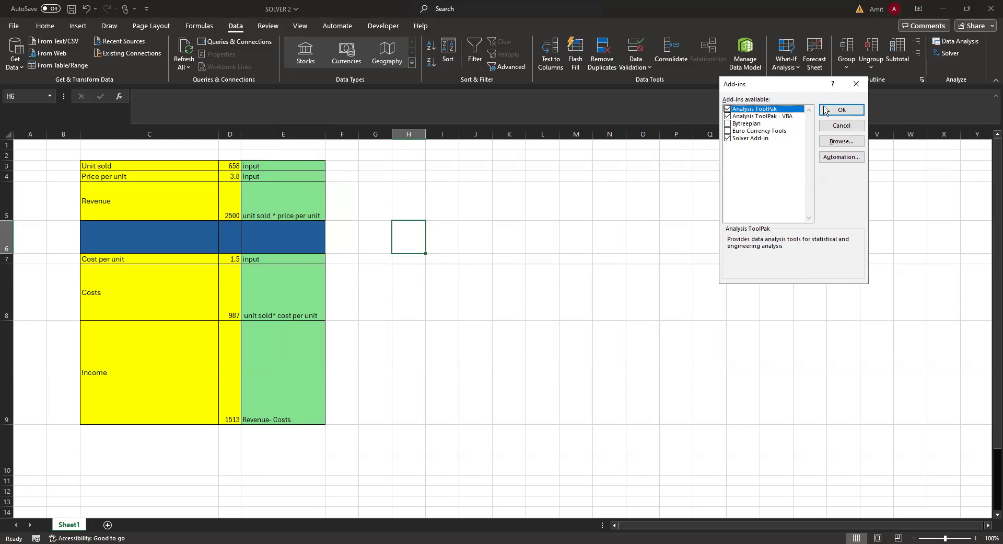
left_click(857, 85)
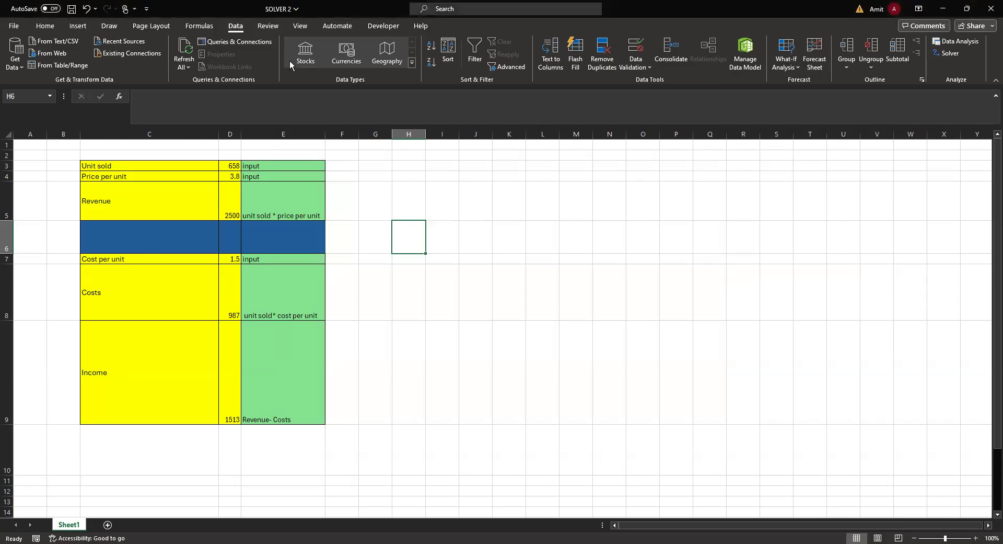
left_click(950, 54)
left_click(806, 60)
key("BackSpace")
key("BackSpace")
key("BackSpace")
key("BackSpace")
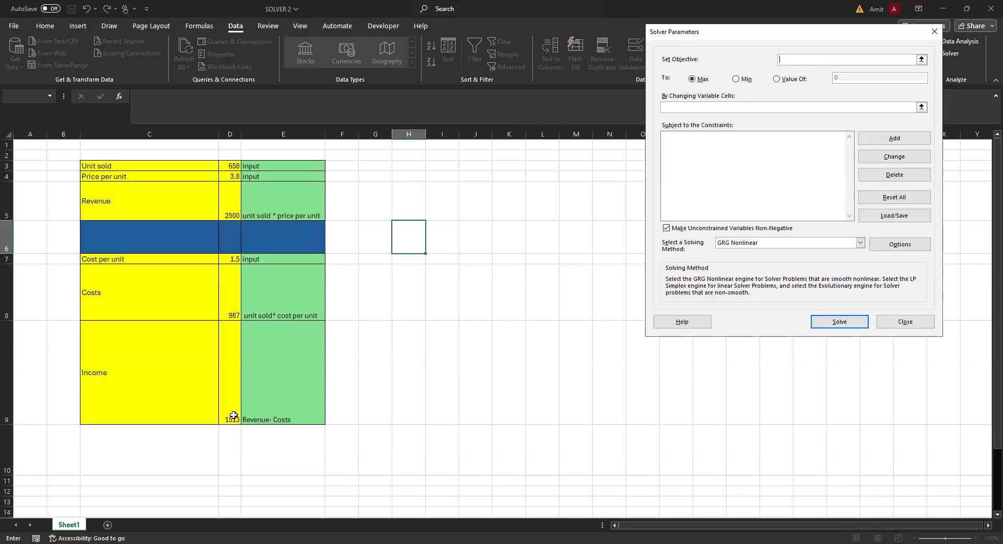
left_click(935, 33)
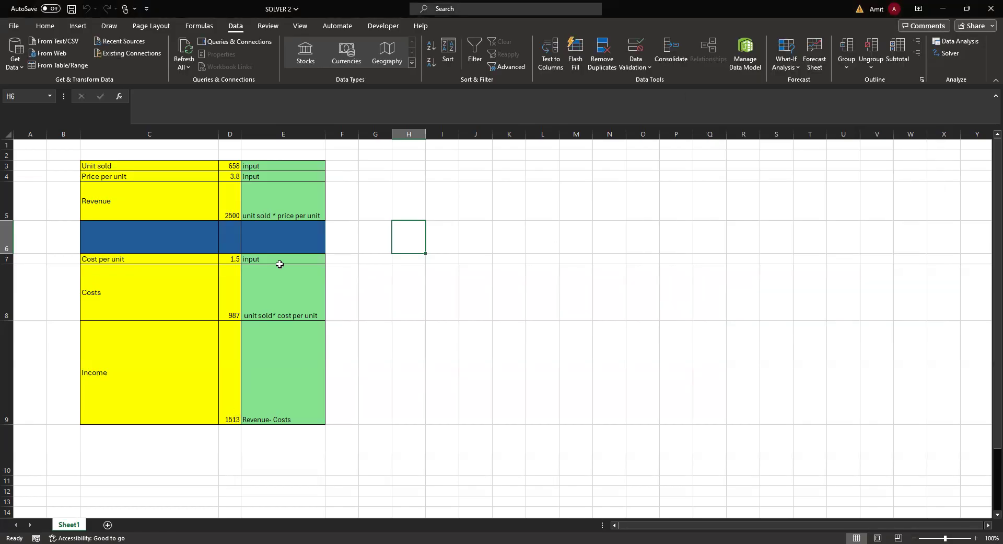
Fill the Unit sold and Price per unit rows (C3:E4) with the standard red color to mark them as inputs.
left_click(268, 217)
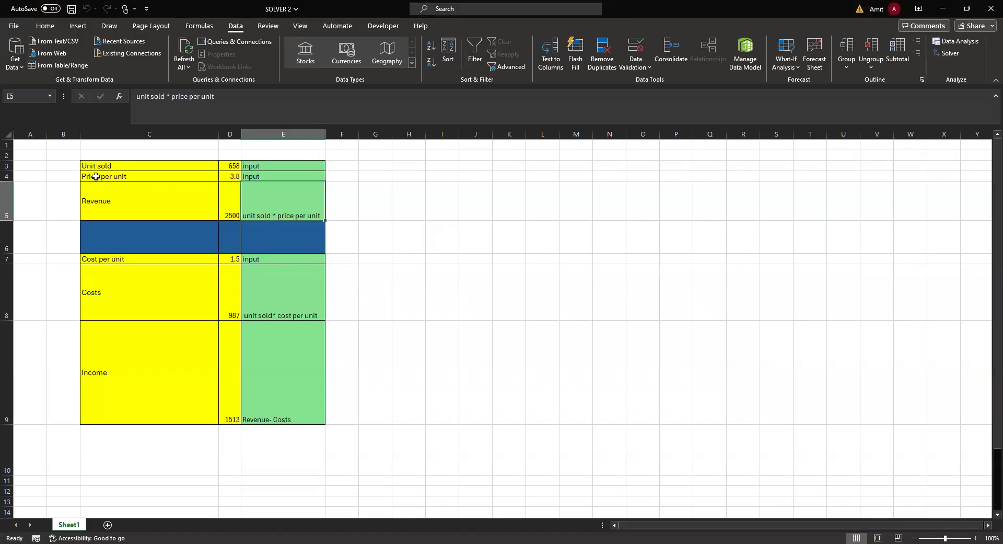
left_click_drag(65, 164, 253, 170)
left_click(124, 173)
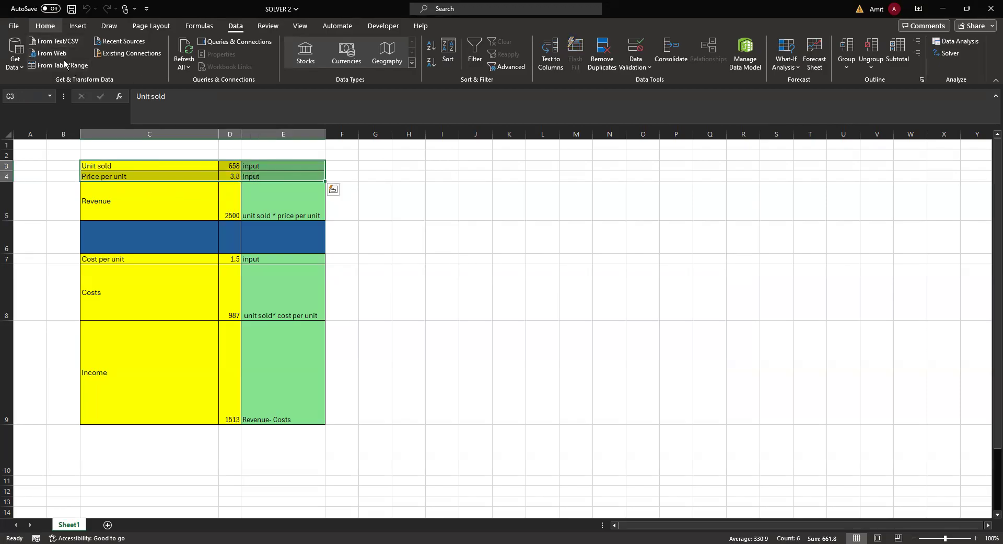
left_click(45, 26)
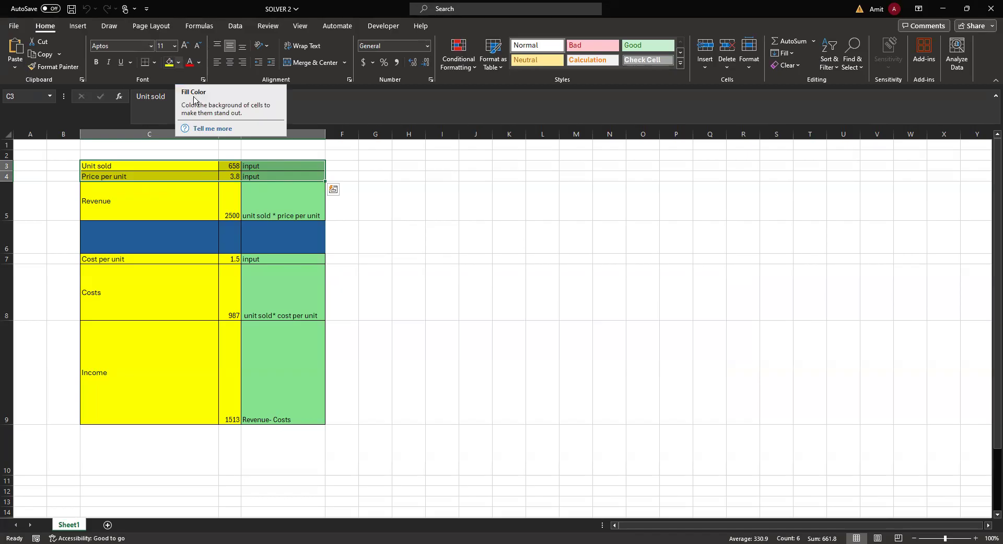
left_click(178, 63)
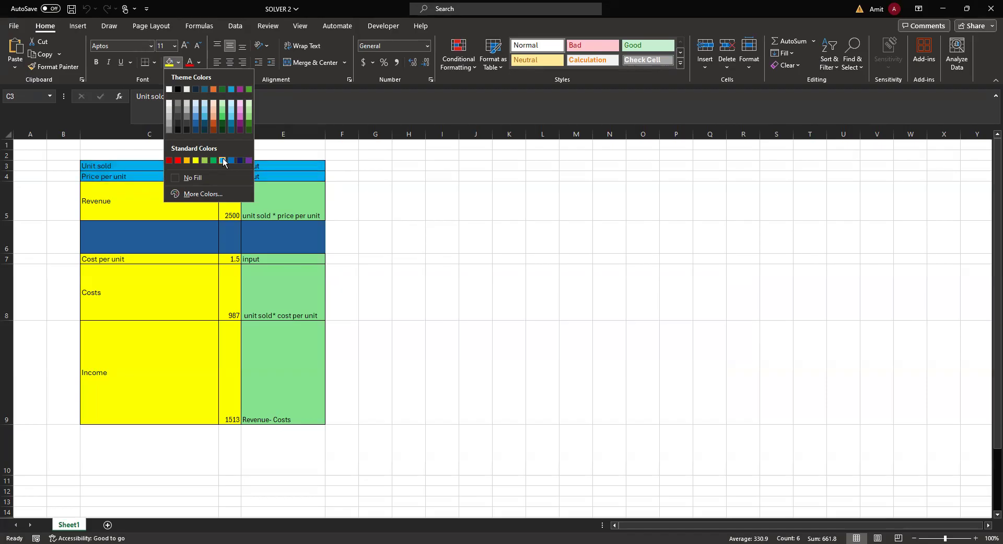
left_click(176, 162)
left_click(478, 215)
Apply the same red fill to the Cost per unit row (C7:E7).
left_click_drag(105, 258, 260, 260)
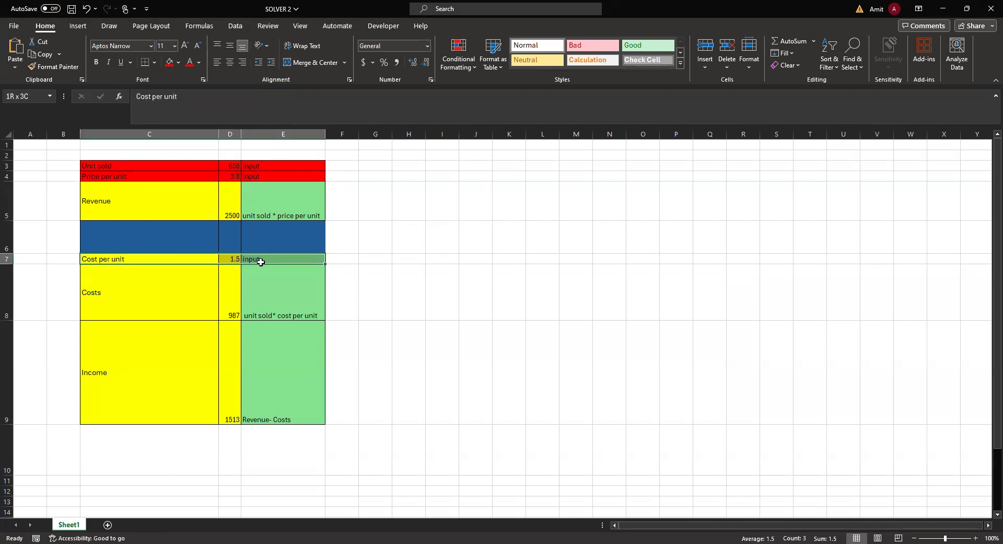
left_click(169, 63)
left_click(520, 312)
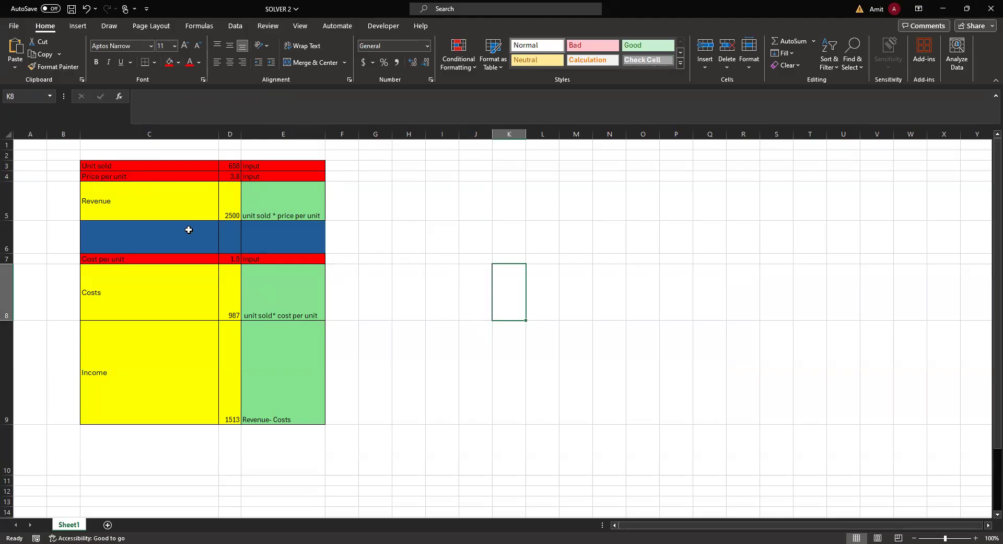
Enter the formula =D3*D4 in cell F5 to calculate revenue from units sold and price per unit.
left_click(177, 215)
left_click(249, 213)
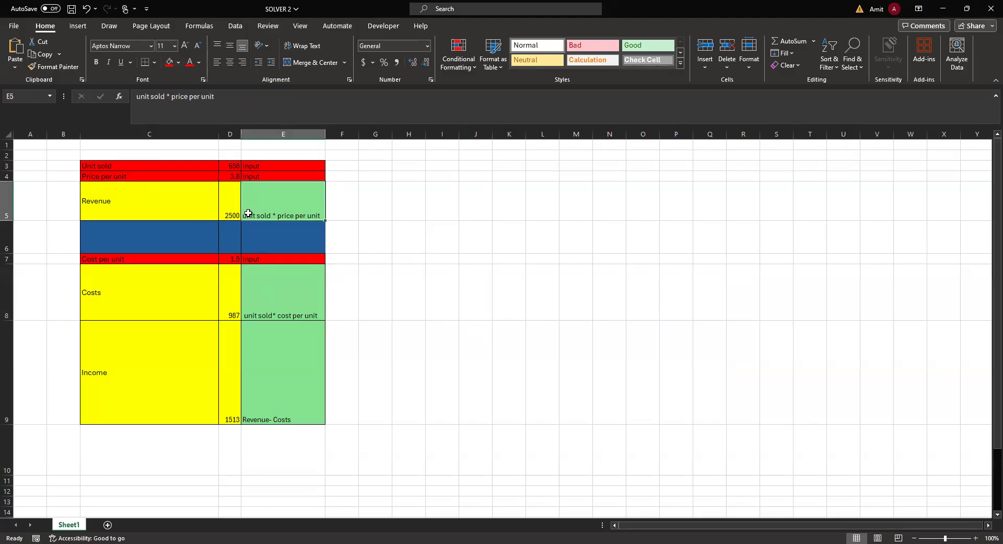
left_click(347, 205)
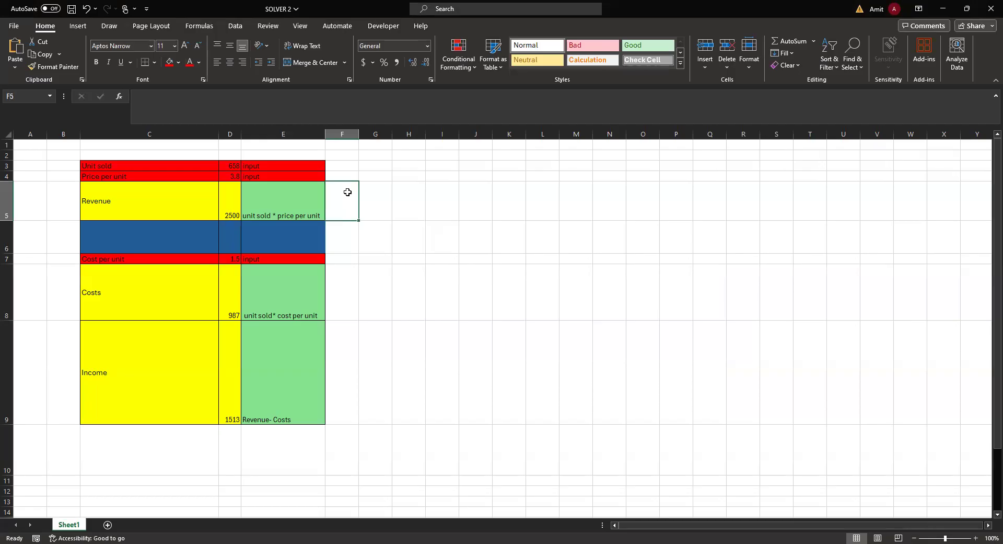
type("=")
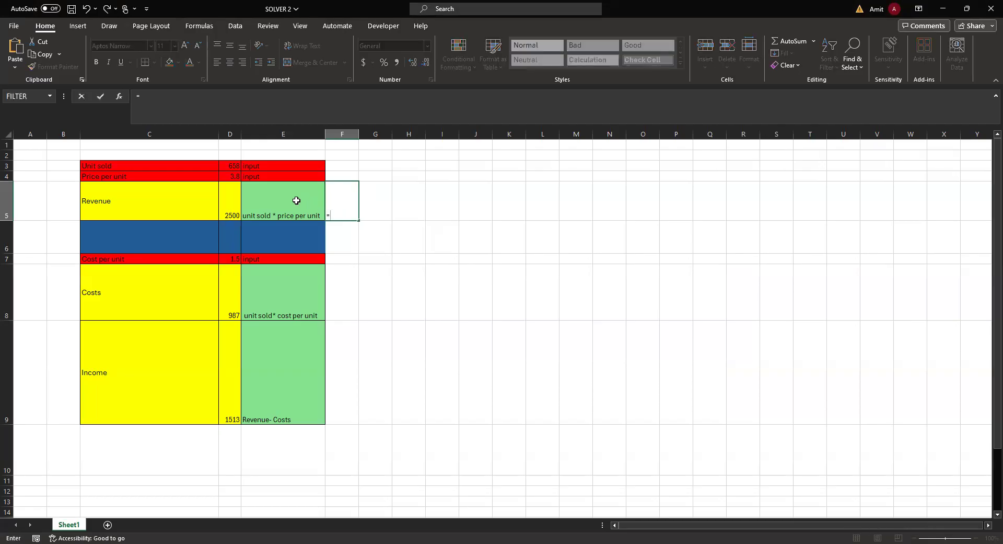
left_click(231, 166)
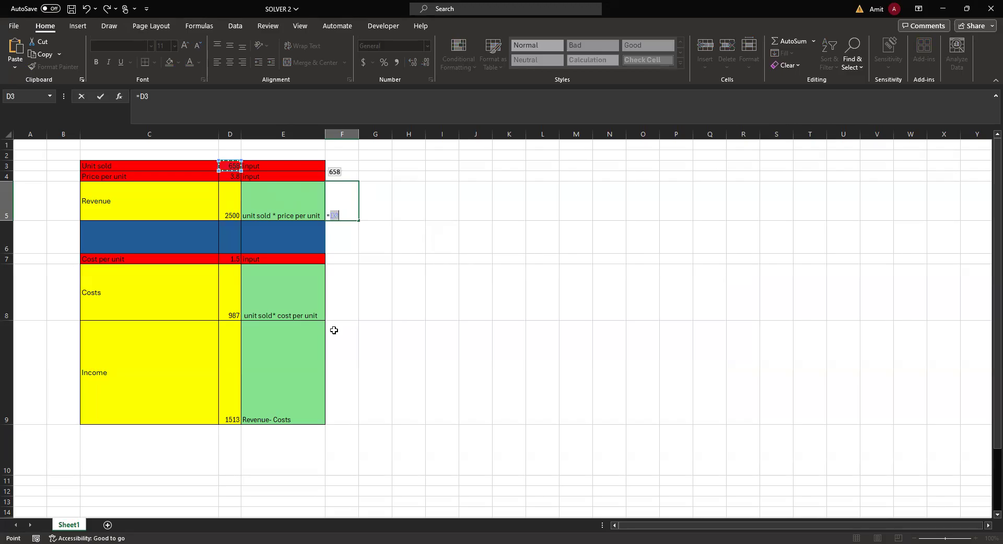
type("*")
left_click(226, 177)
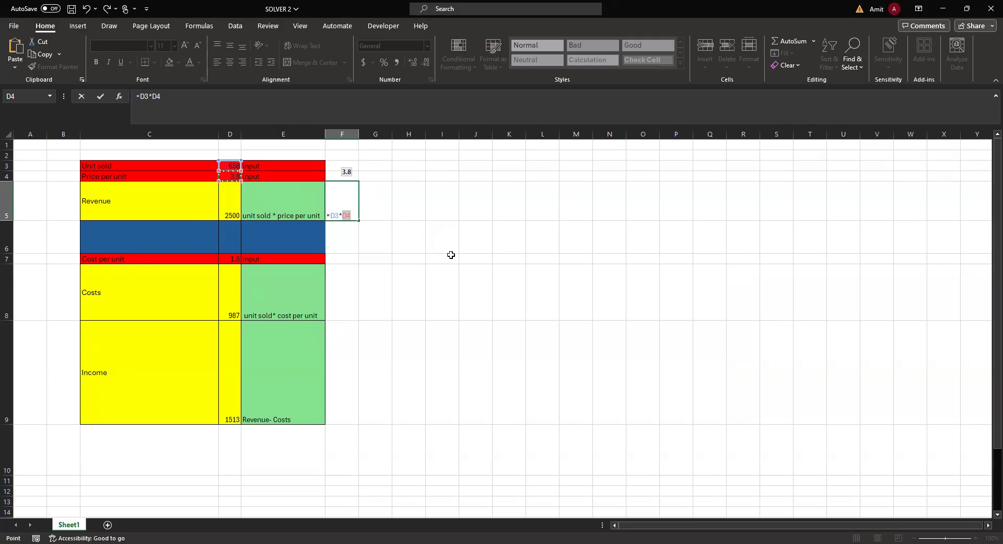
key("Return")
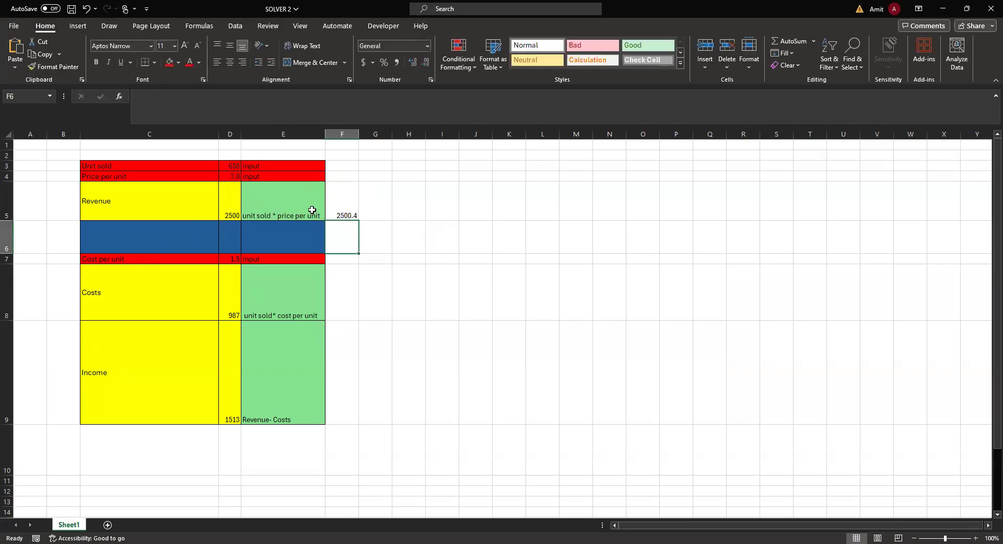
Compare the trial revenue formula in F5 with the one in D5 and clear F5.
left_click(330, 212)
left_click(229, 217)
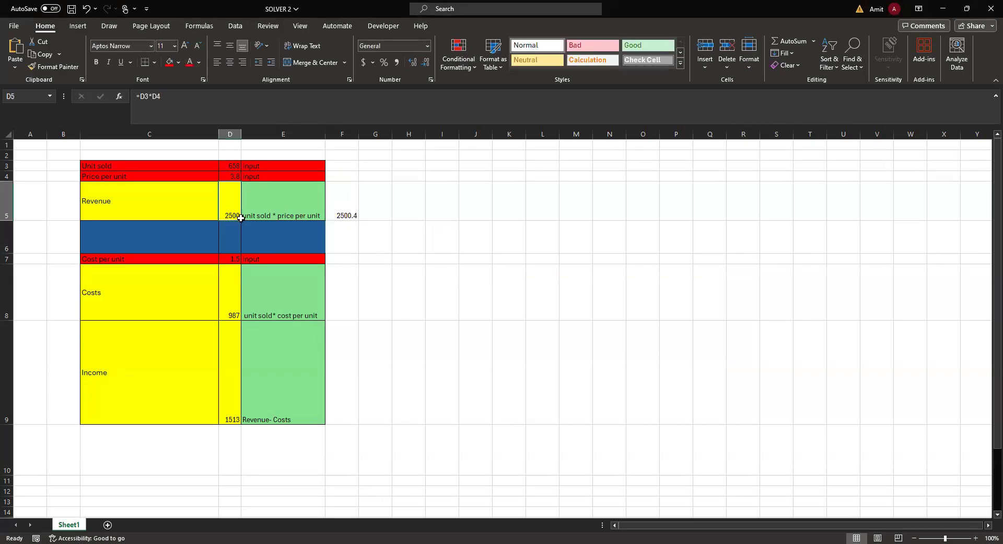
left_click(336, 208)
key("Delete")
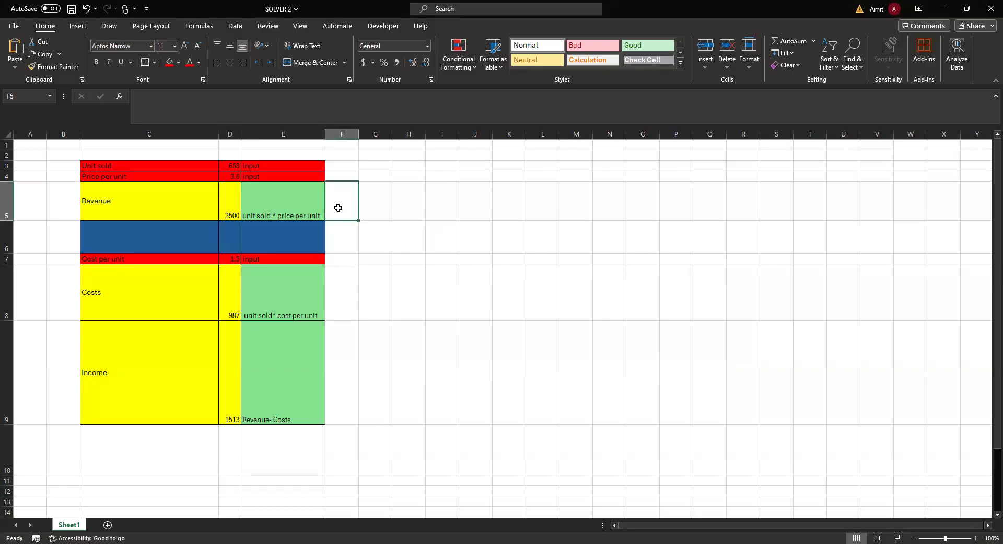
left_click(380, 231)
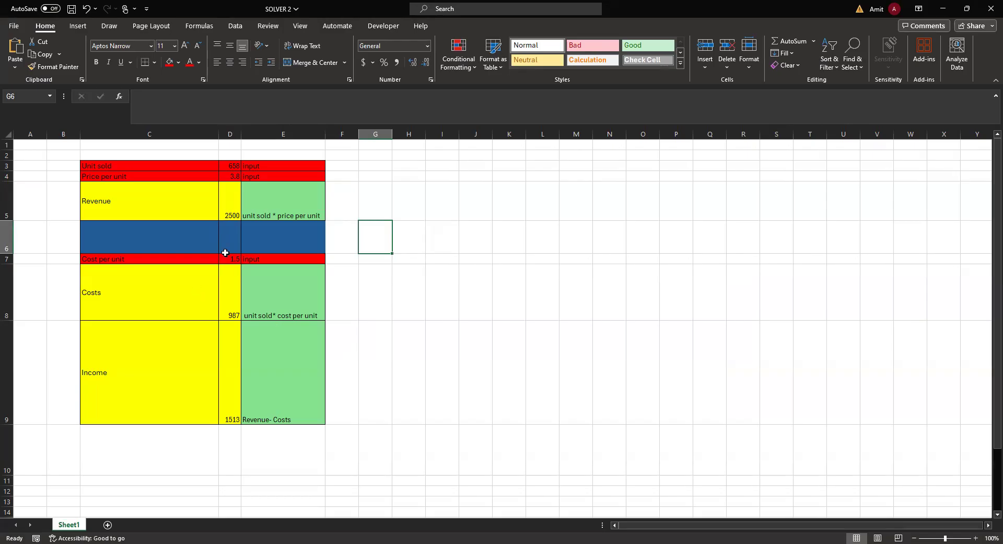
Enter the formula =D3*D7 in cell F8 to calculate costs from units sold and cost per unit.
left_click(266, 303)
left_click(329, 299)
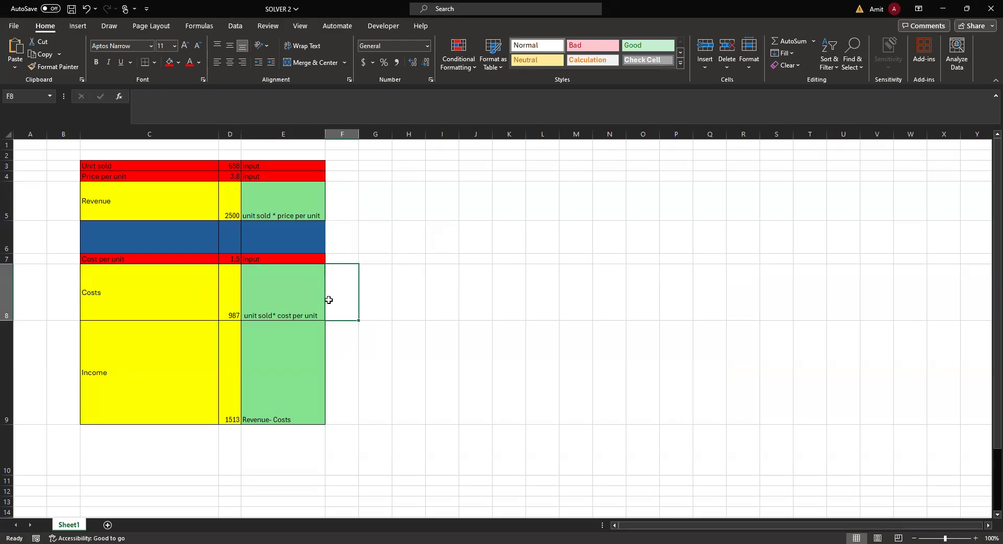
type("=")
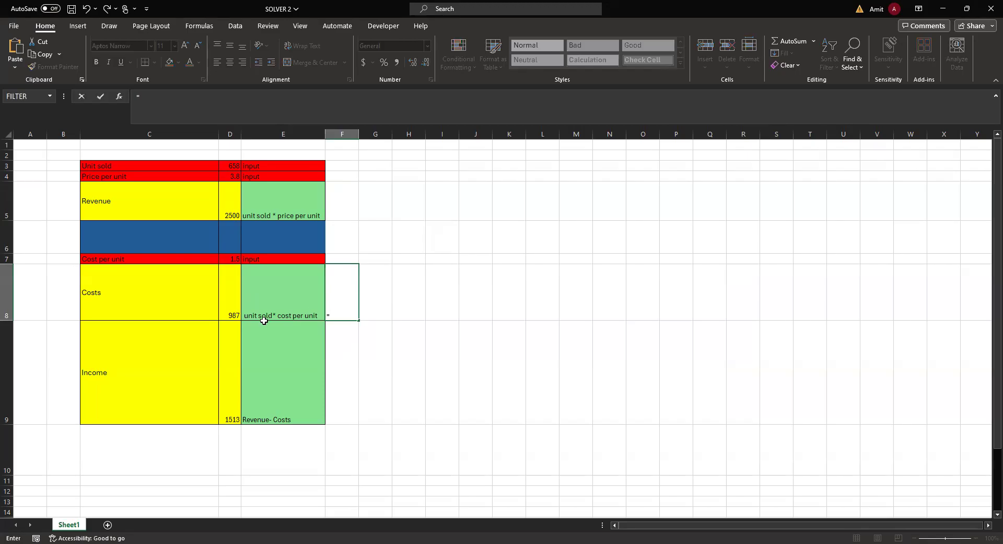
left_click(225, 166)
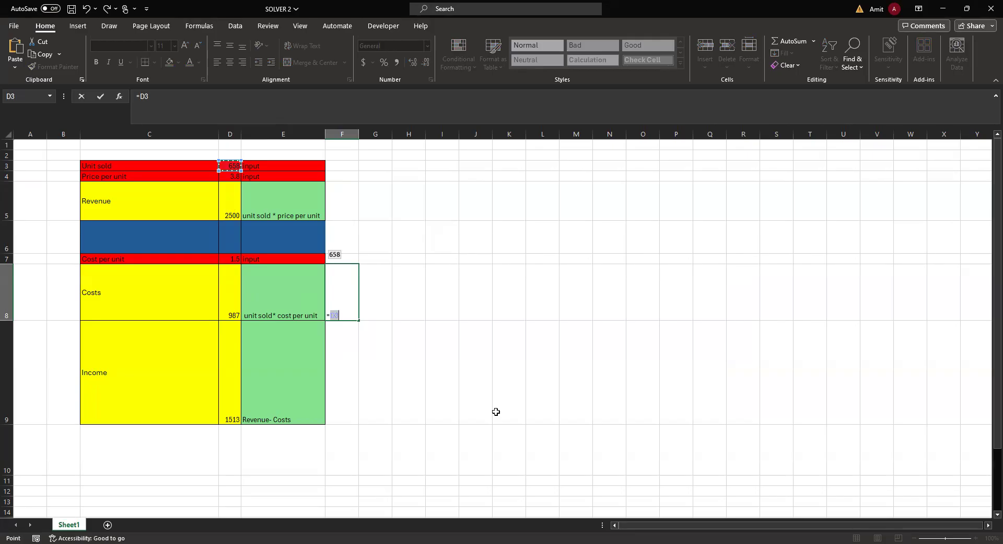
type("*")
left_click(236, 257)
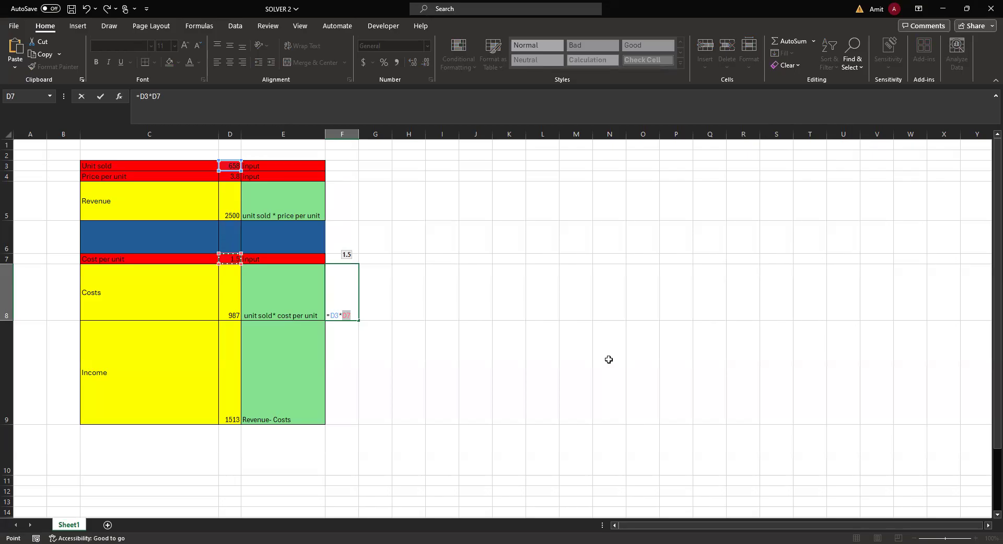
key("Return")
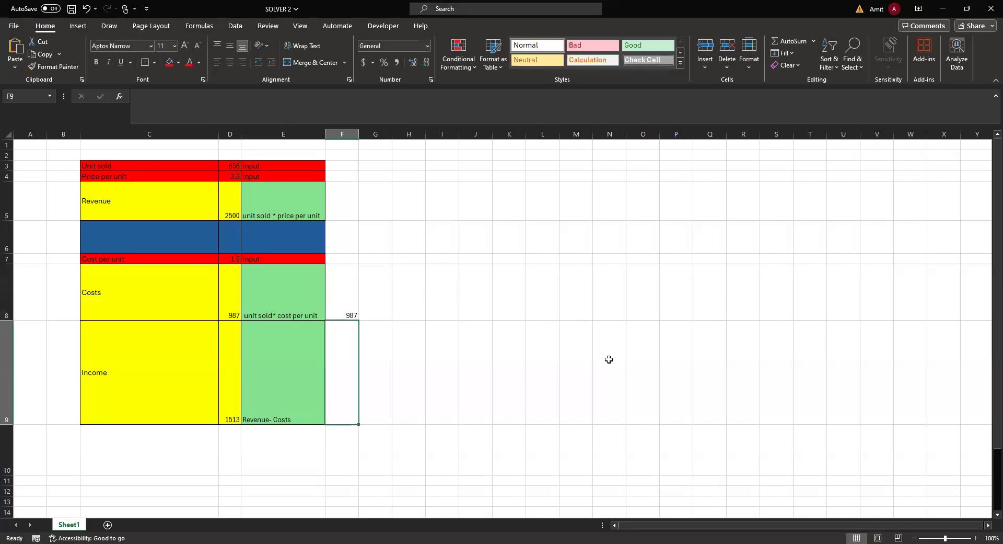
Clear the trial costs formula from F8 and check the existing costs formula in D8.
left_click(355, 311)
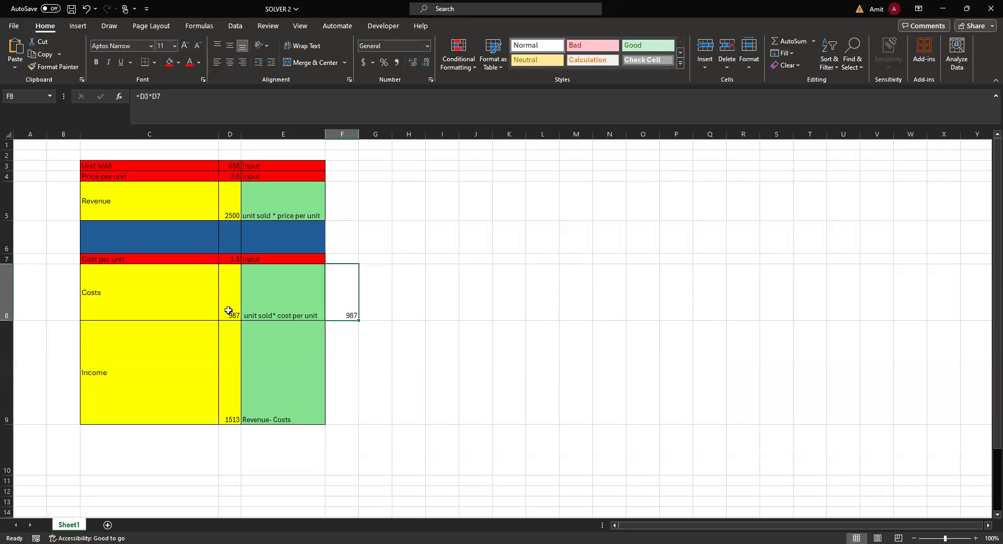
key("Delete")
left_click(229, 311)
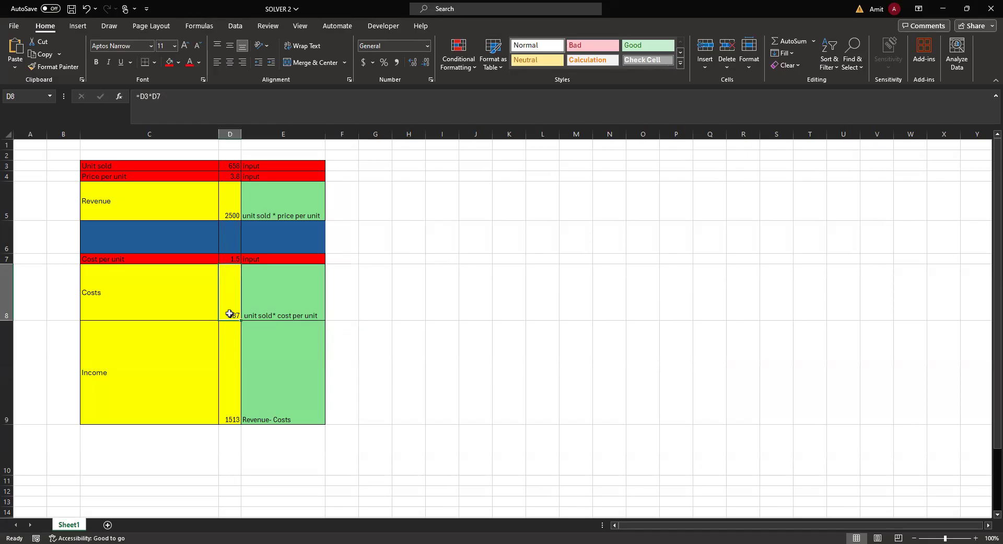
Try the income formula =D5-D8 in cell F9, compare it with the formula in D9, and clear F9.
left_click(229, 398)
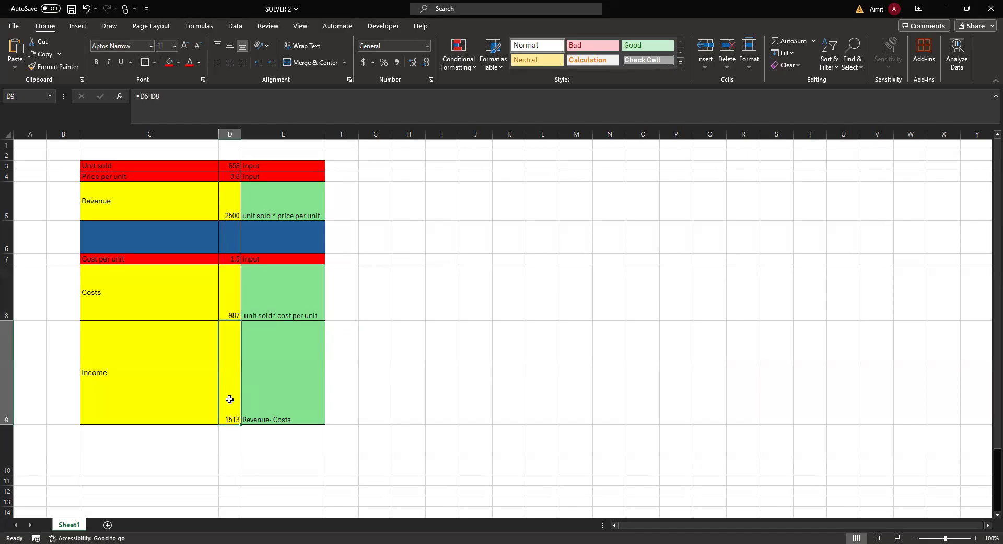
left_click(256, 399)
left_click(338, 373)
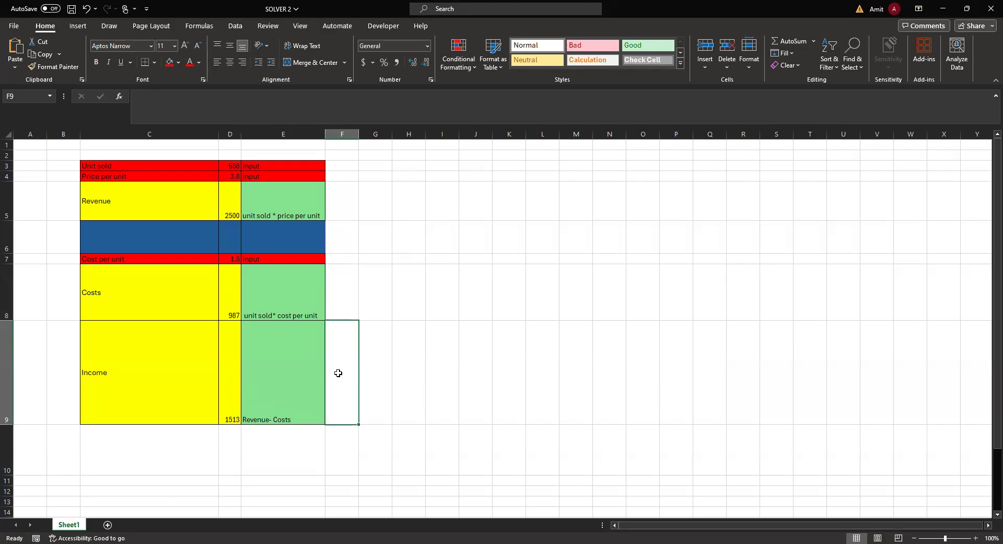
type("=")
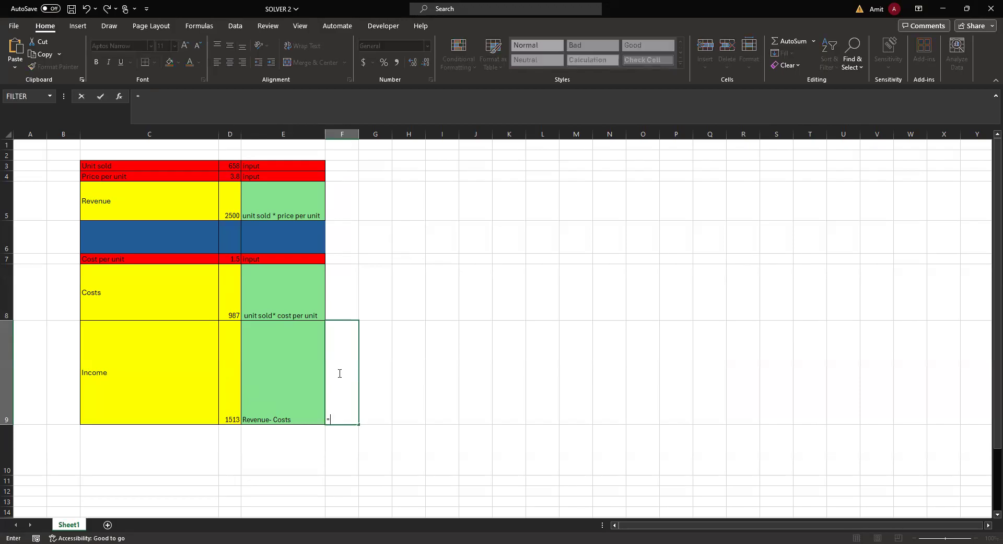
left_click(237, 214)
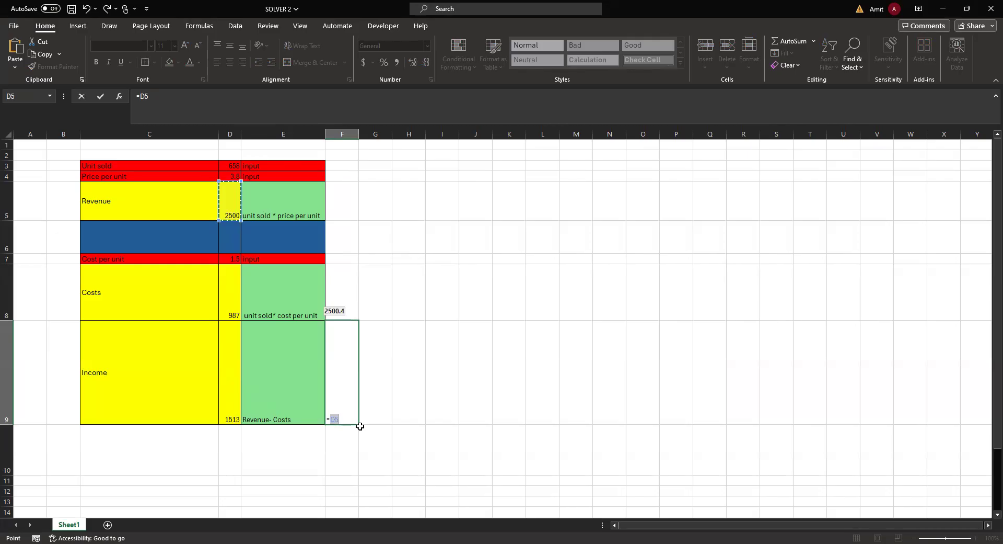
type("-")
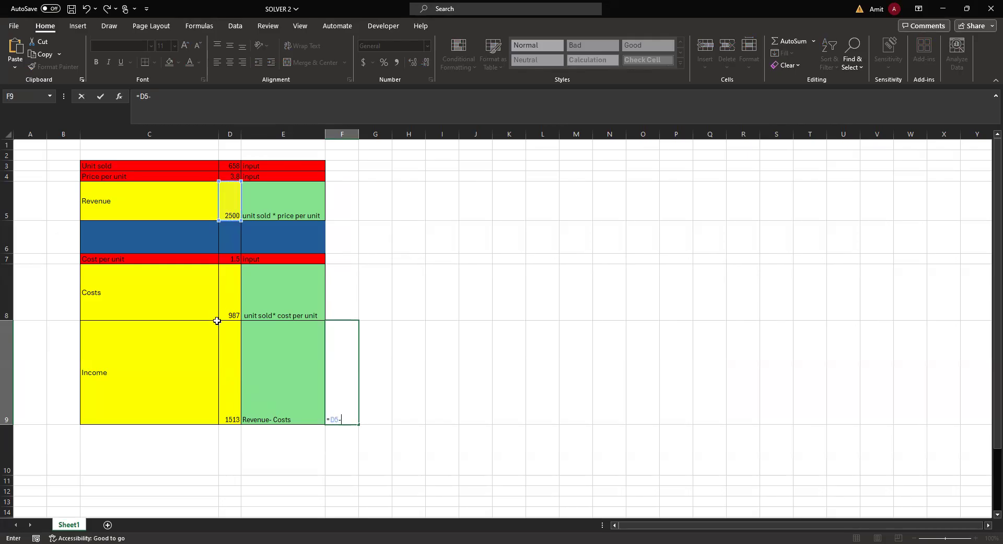
left_click(230, 313)
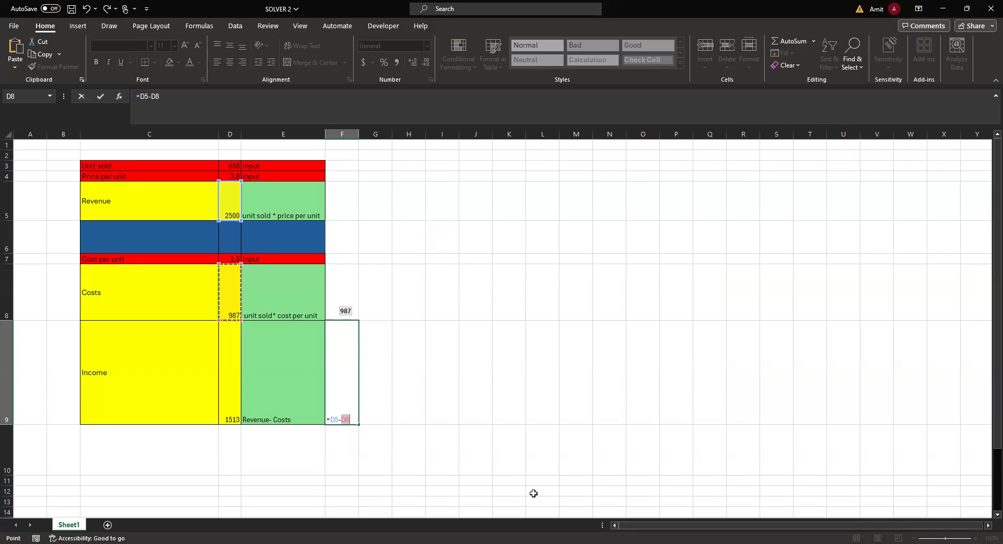
key("ctrl+Return")
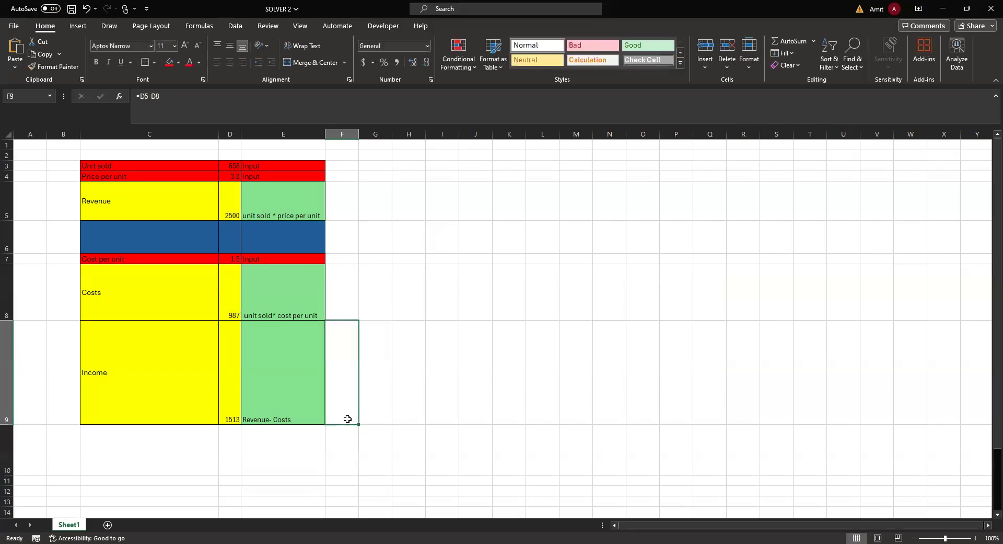
left_click(230, 412)
left_click(414, 403)
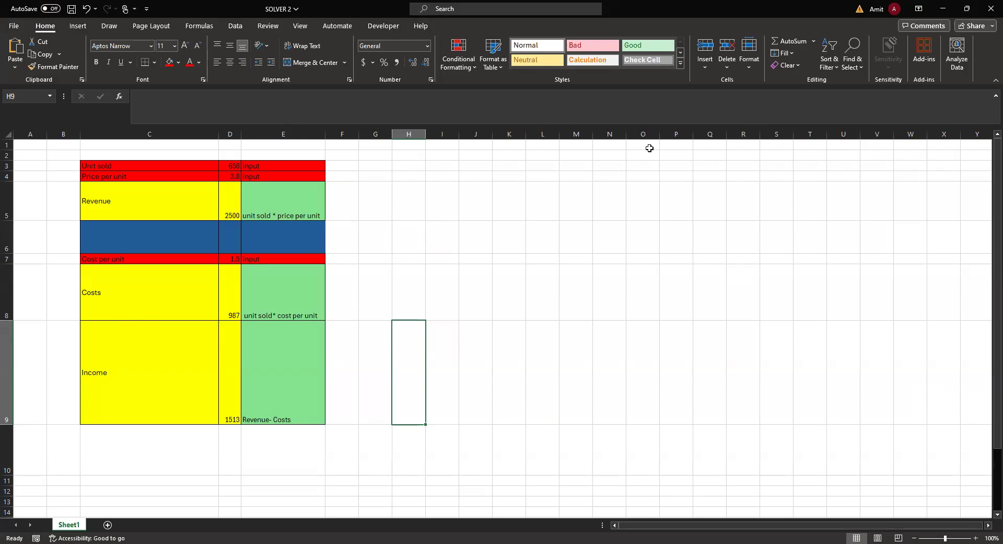
Open Solver and set the objective to income cell D9 with a target value of 2000.
left_click(235, 26)
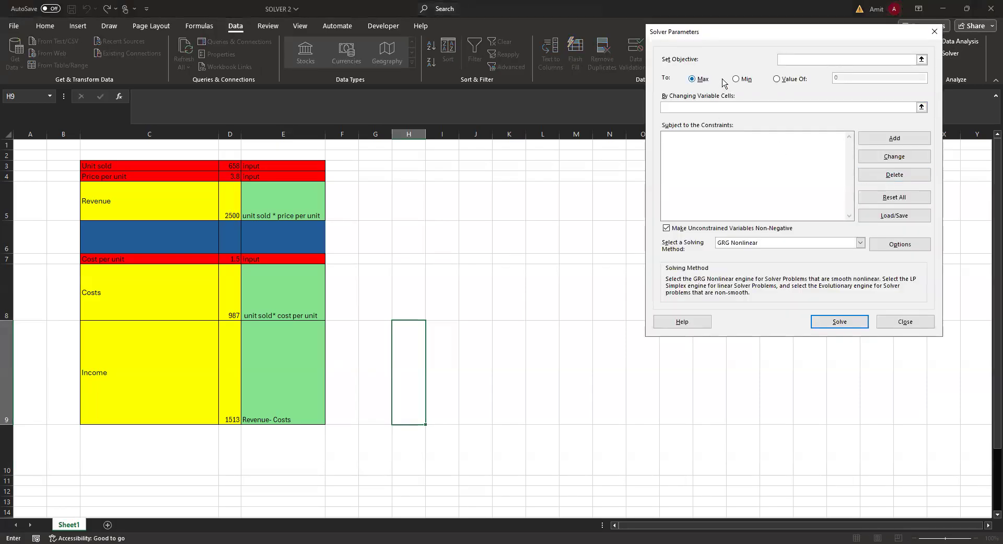
left_click(229, 396)
left_click(777, 82)
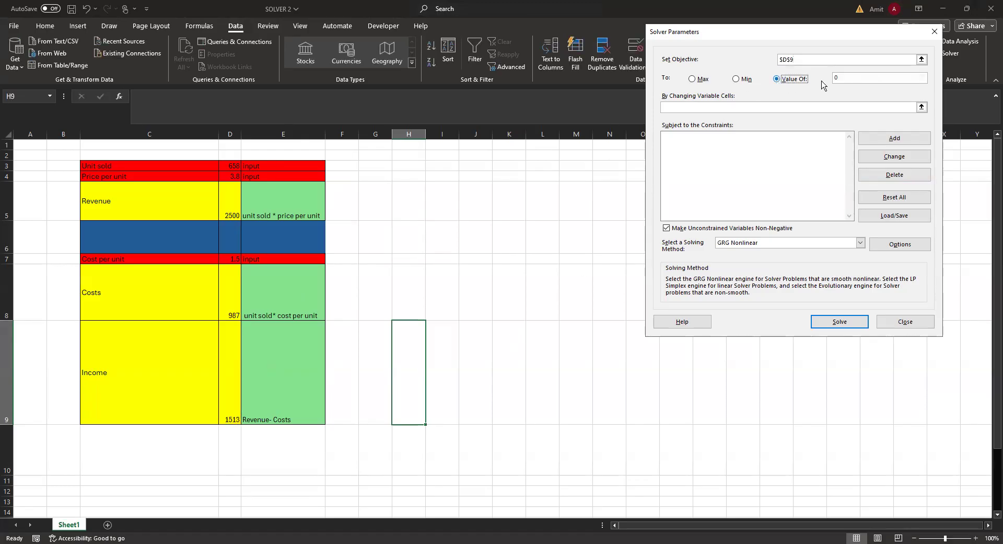
left_click(838, 78)
type("2000")
Set the Solver's changing variable cells to $D$3:$D$4,$D$7, covering units sold, price per unit and cost per unit.
left_click(672, 108)
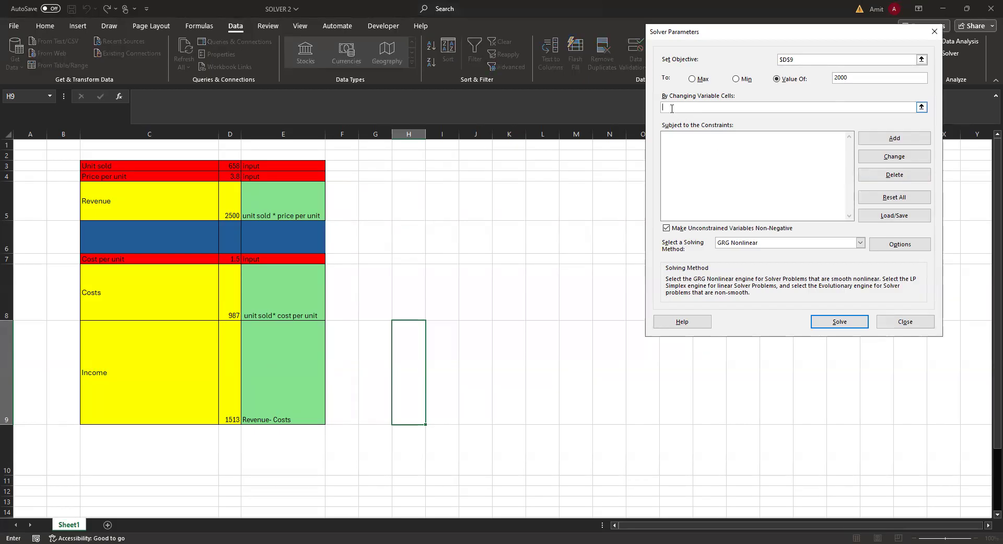
left_click(226, 166)
left_click_drag(225, 167, 228, 176)
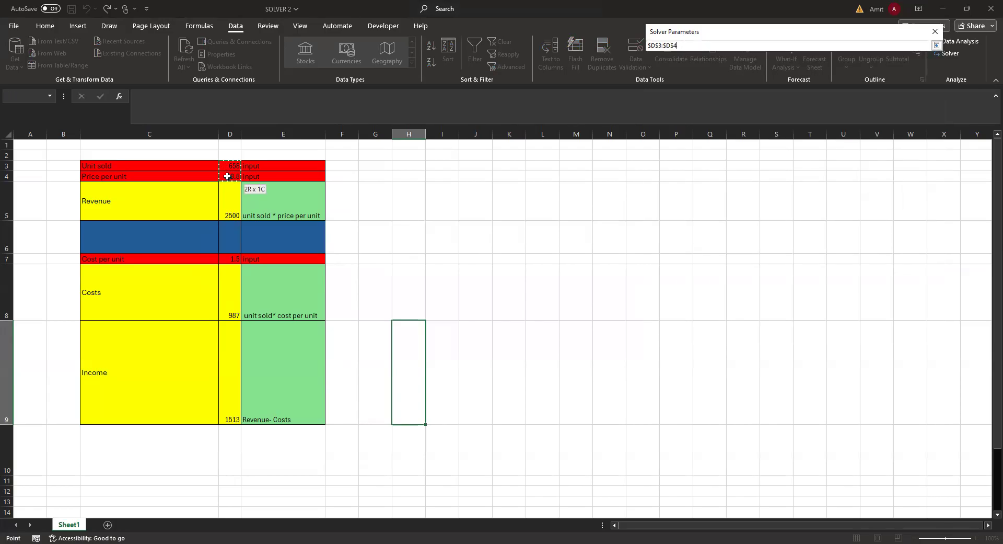
left_click_drag(228, 176, 227, 177)
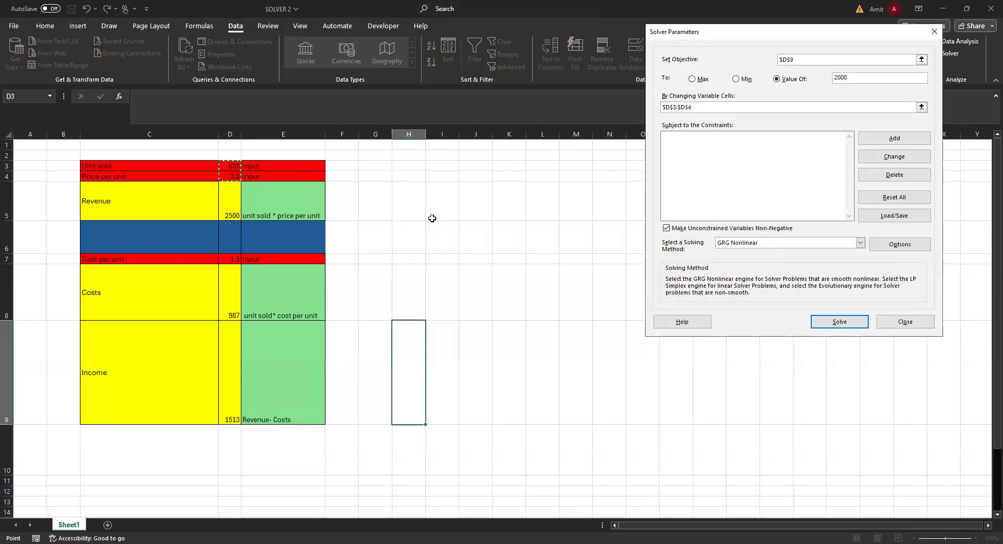
type(",")
left_click(228, 259)
Add a Solver constraint that requires the price per unit in D4 to be an integer.
left_click(678, 143)
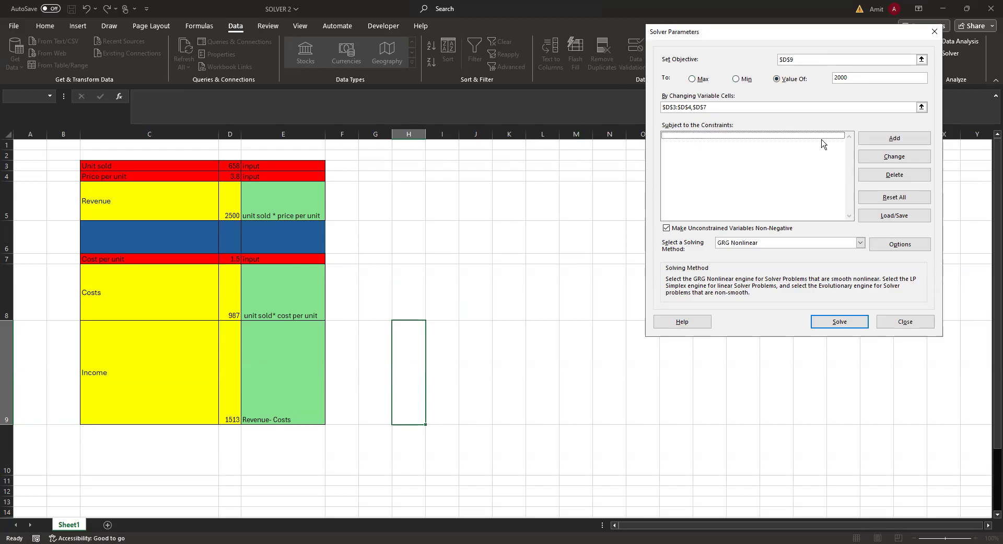
left_click(895, 140)
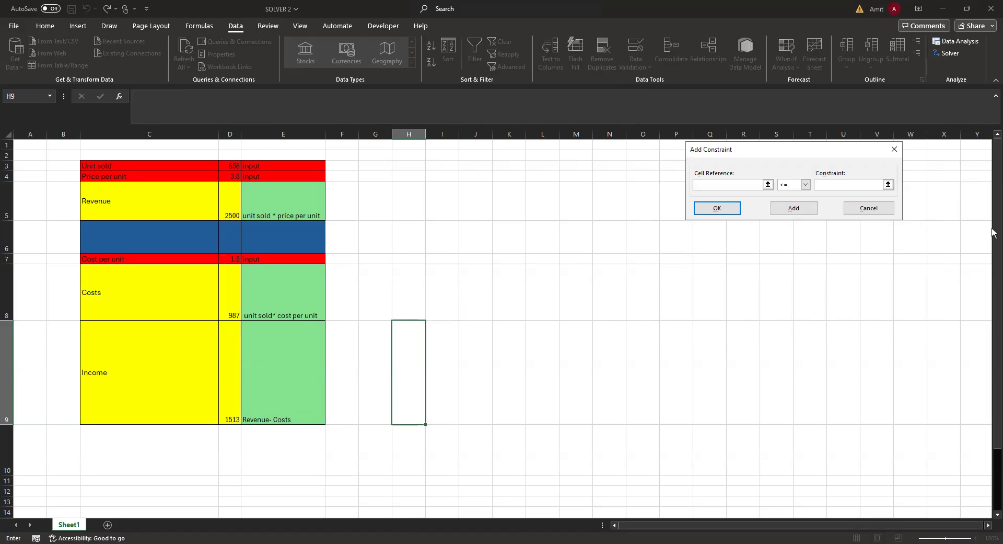
left_click(233, 177)
left_click(806, 185)
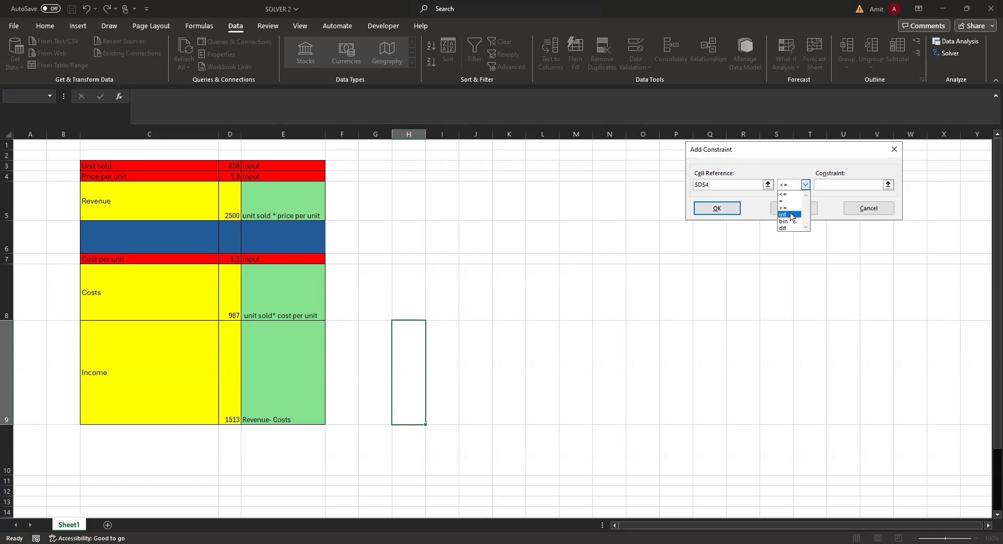
left_click(789, 215)
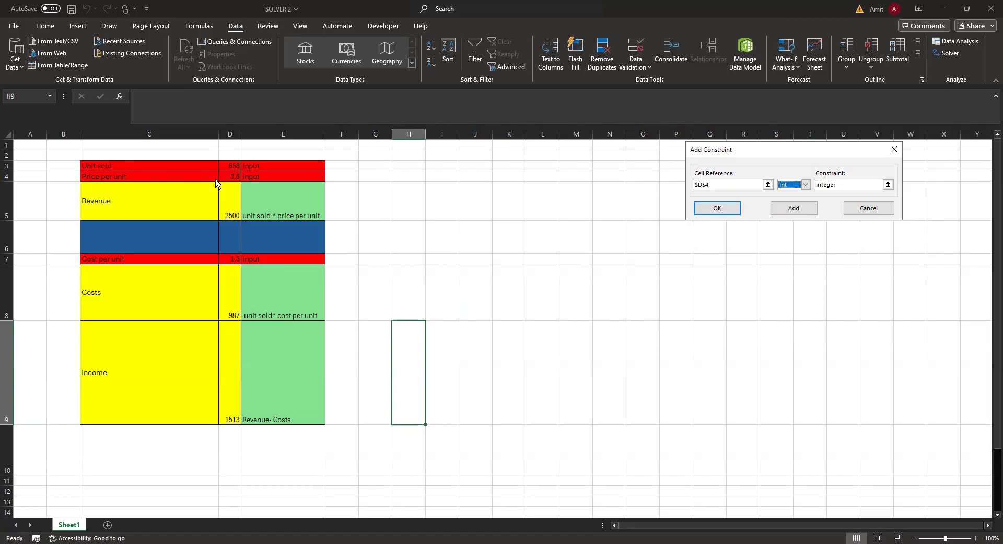
left_click(795, 208)
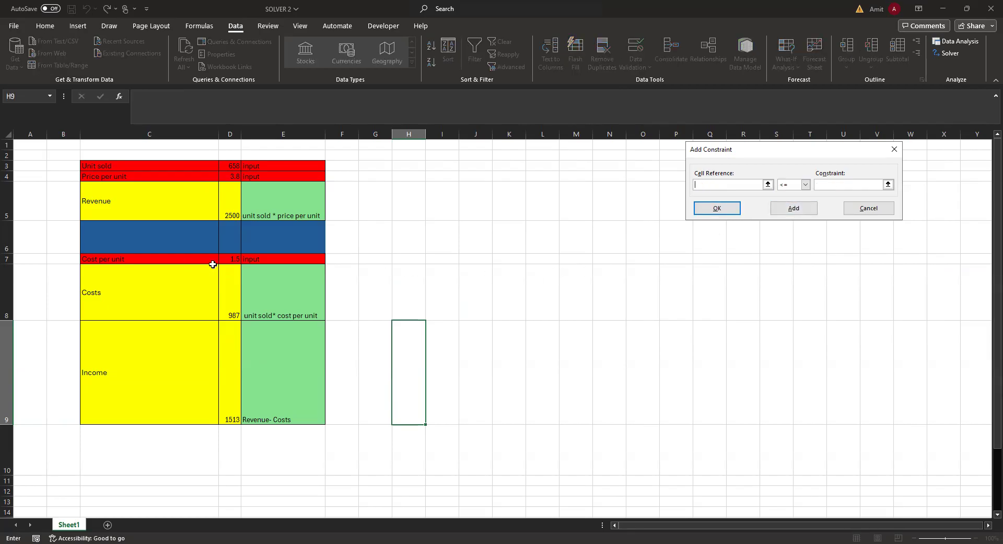
Add a second constraint that limits the cost per unit in D7 to <= 3 and return to the Solver parameters.
left_click(231, 259)
left_click(807, 188)
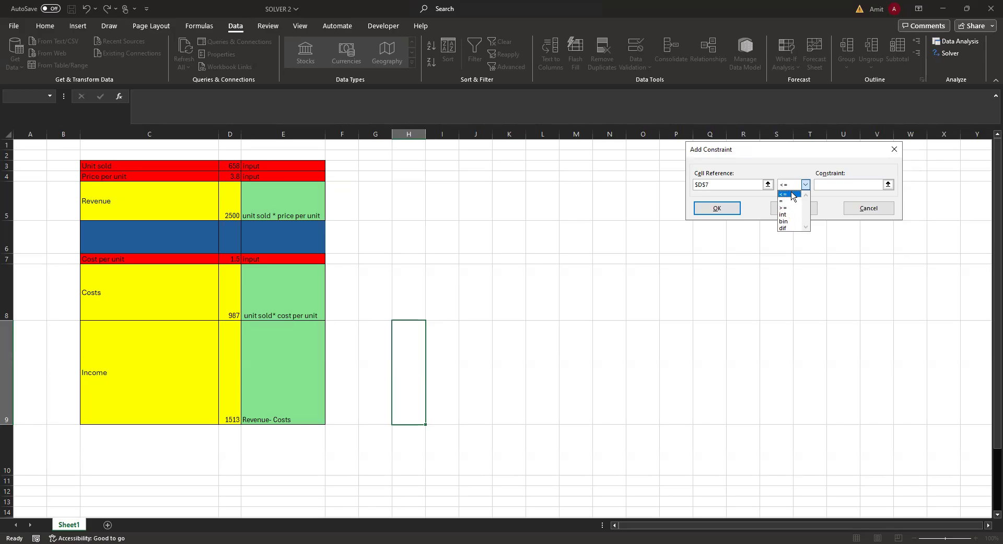
left_click(792, 194)
key("Tab")
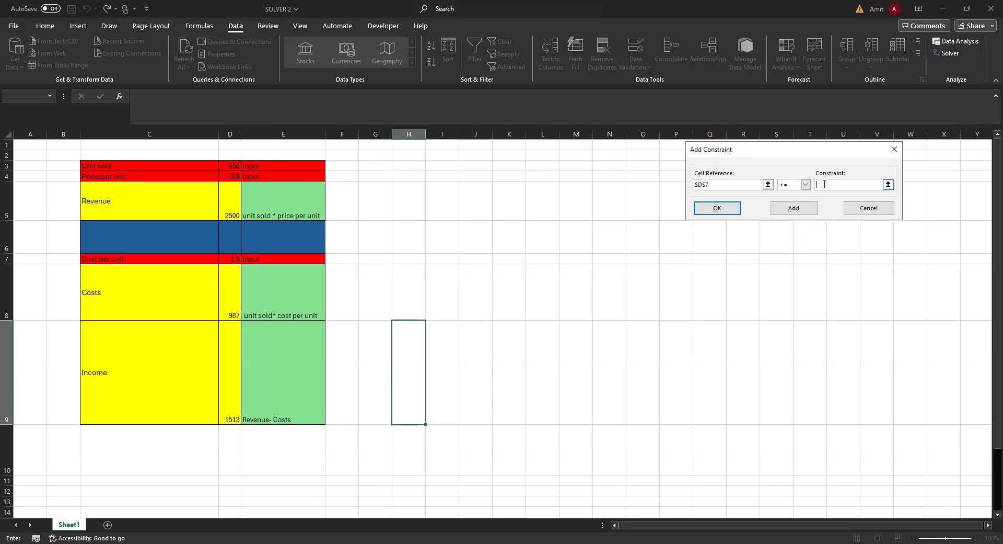
type("3")
left_click(723, 209)
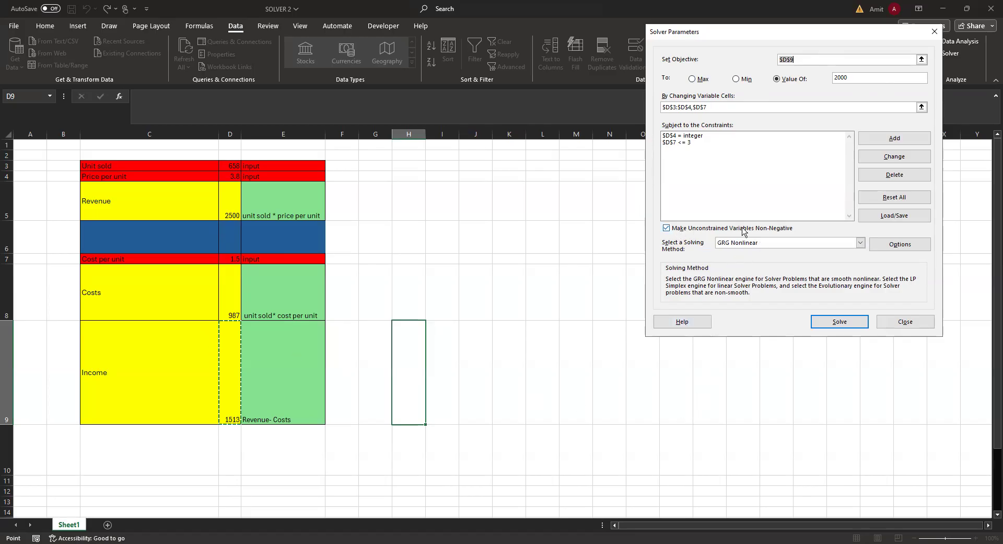
Solve with the GRG Nonlinear method and keep the Solver solution.
left_click(783, 243)
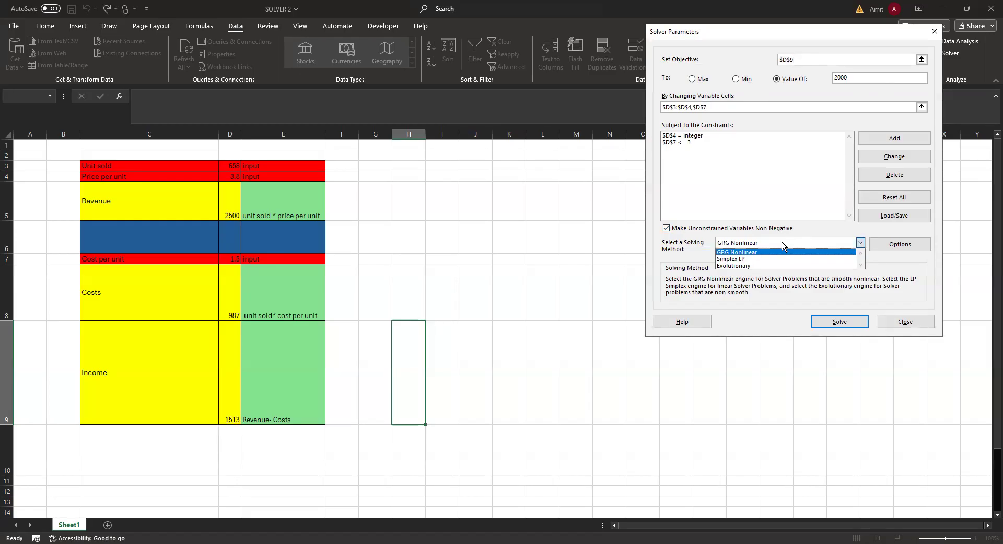
left_click(783, 244)
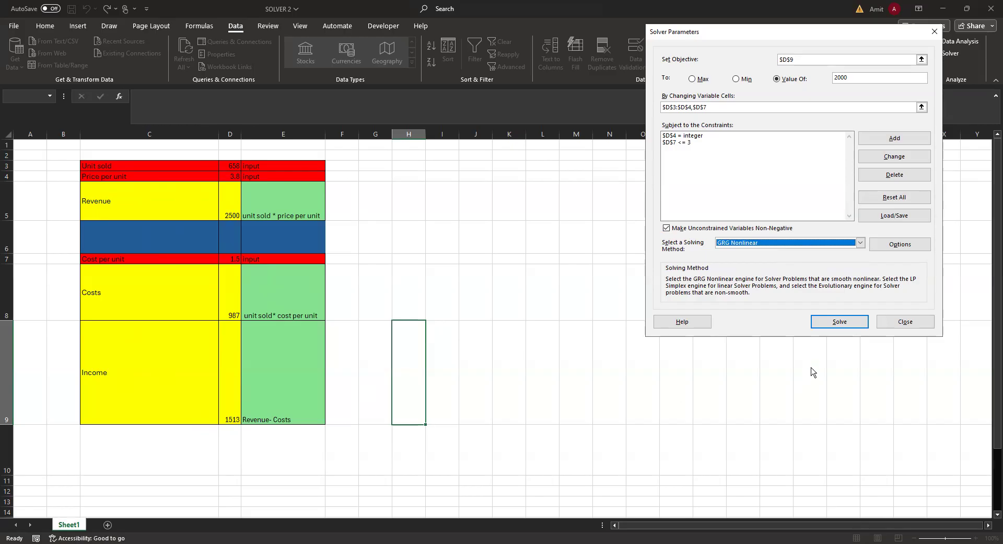
left_click(831, 322)
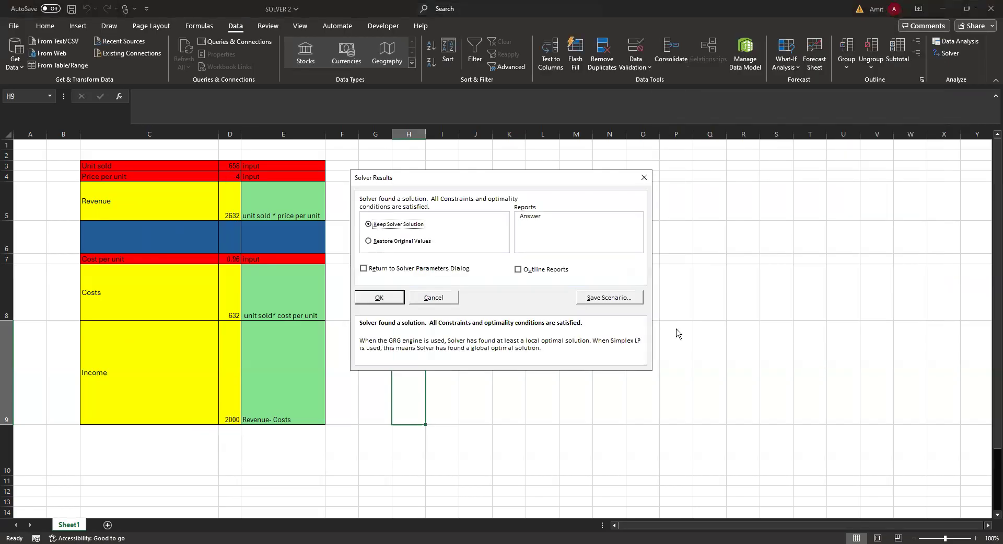
left_click(364, 301)
Fill the income result cell D9 with red and check the solved price per unit in D4.
left_click(230, 405)
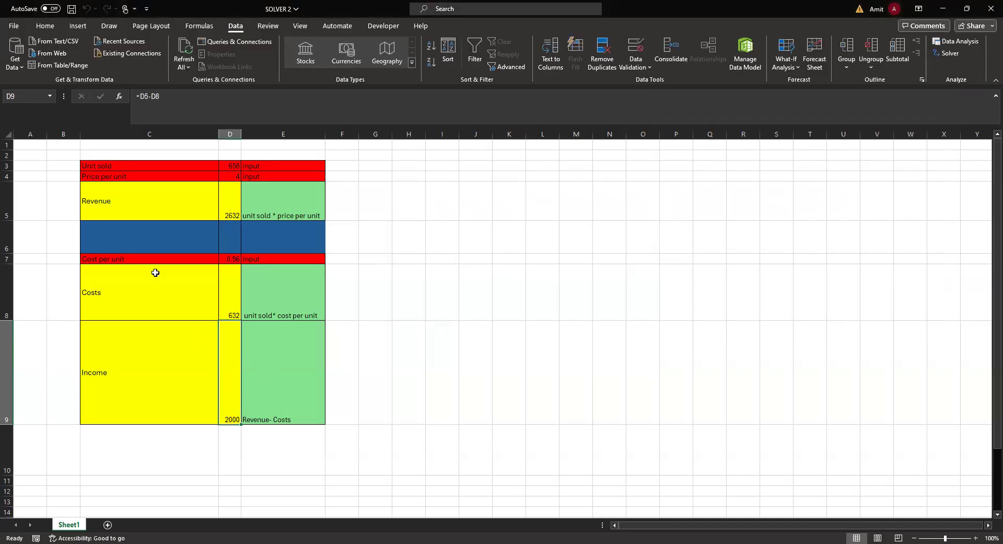
left_click(41, 29)
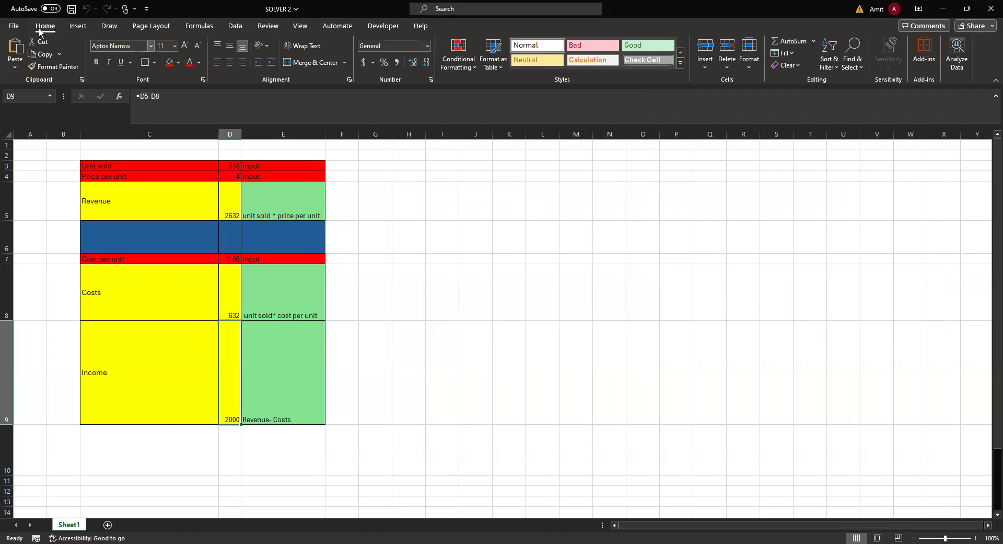
left_click(168, 63)
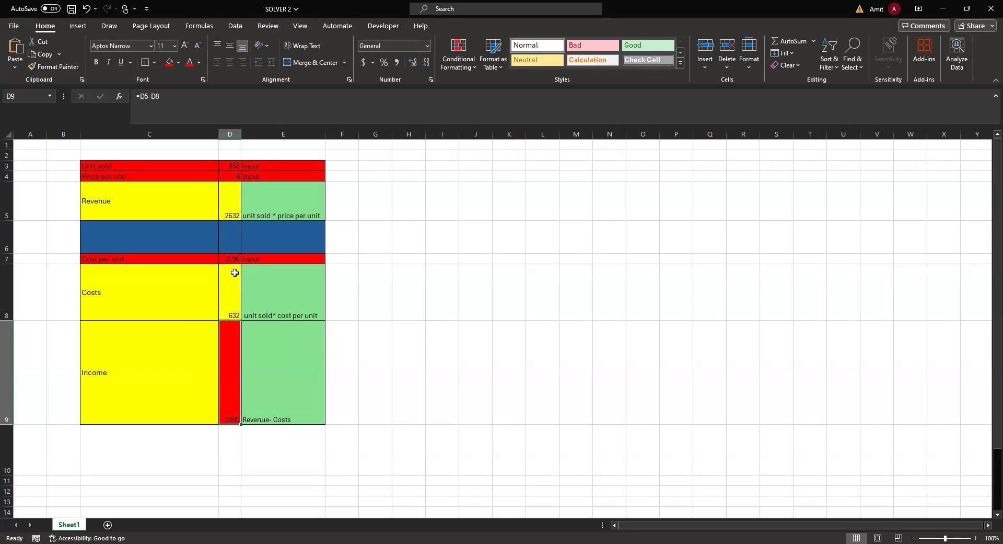
left_click(227, 177)
left_click(502, 216)
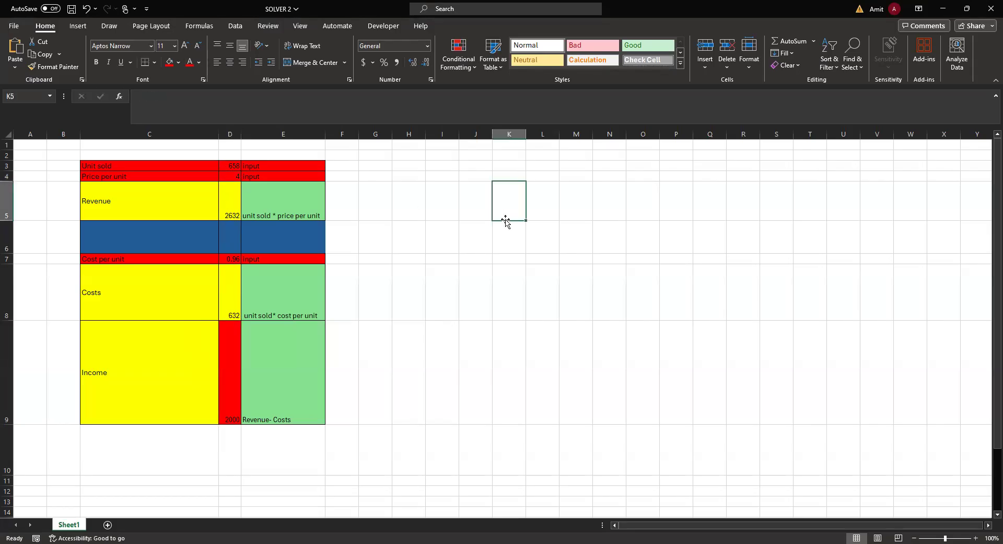